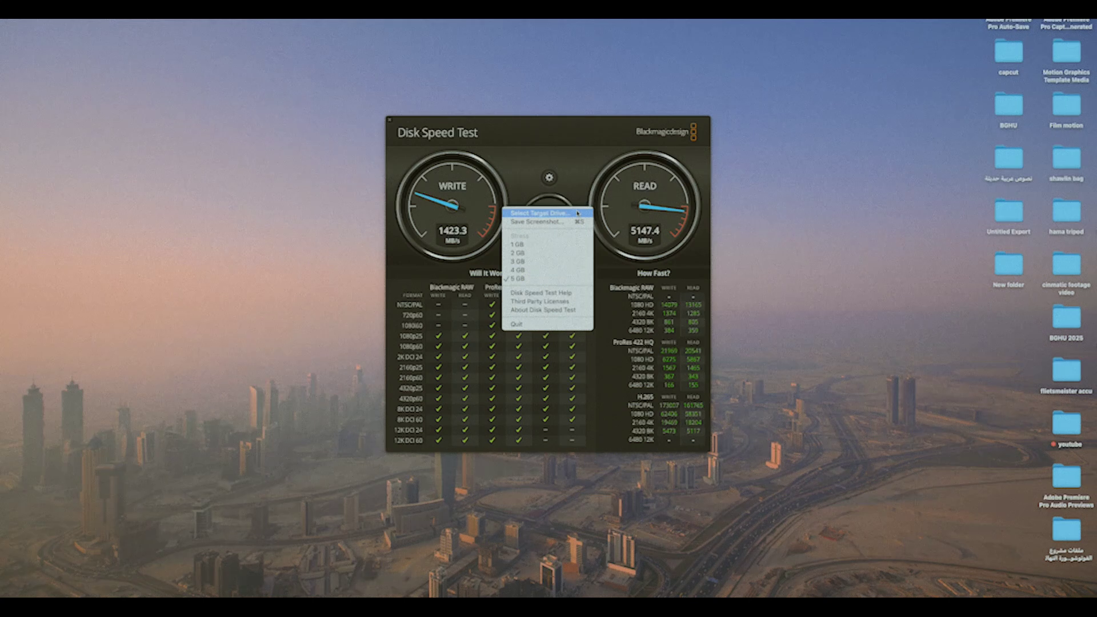
Set SSD travel as the target drive and run the speed test (728.4 write, 911.3 read MB/s).
left_click(581, 214)
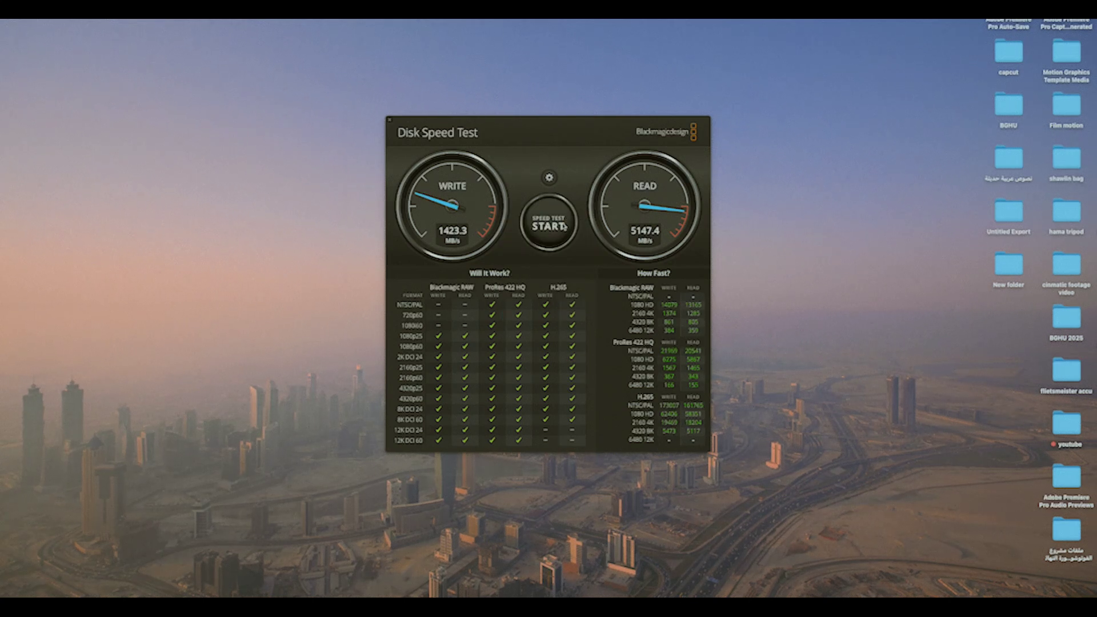
left_click(396, 229)
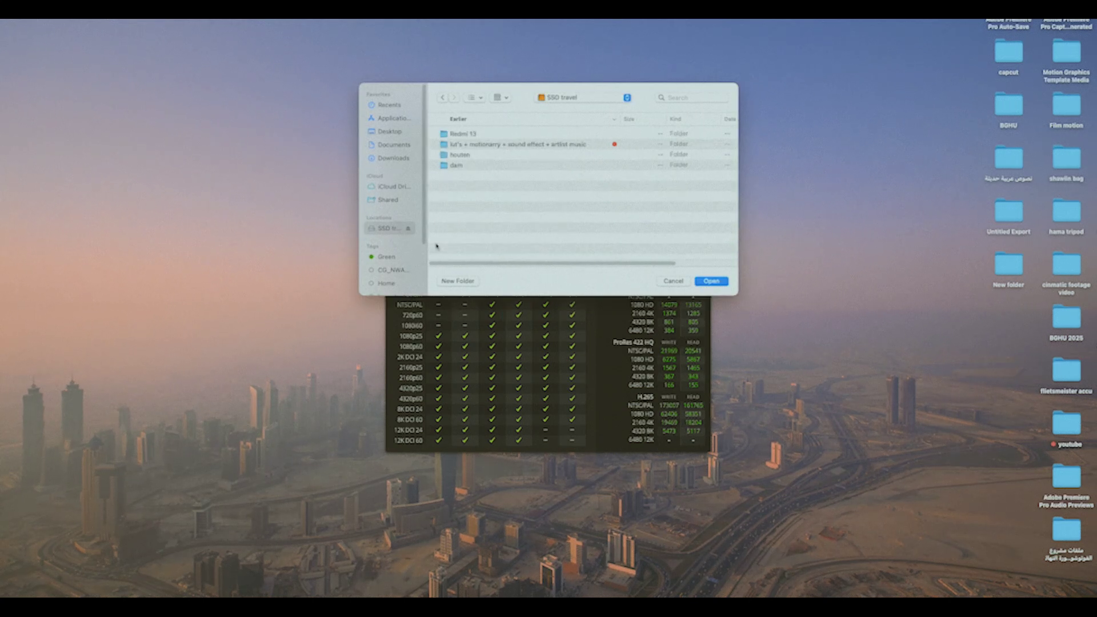
left_click(711, 281)
left_click(548, 223)
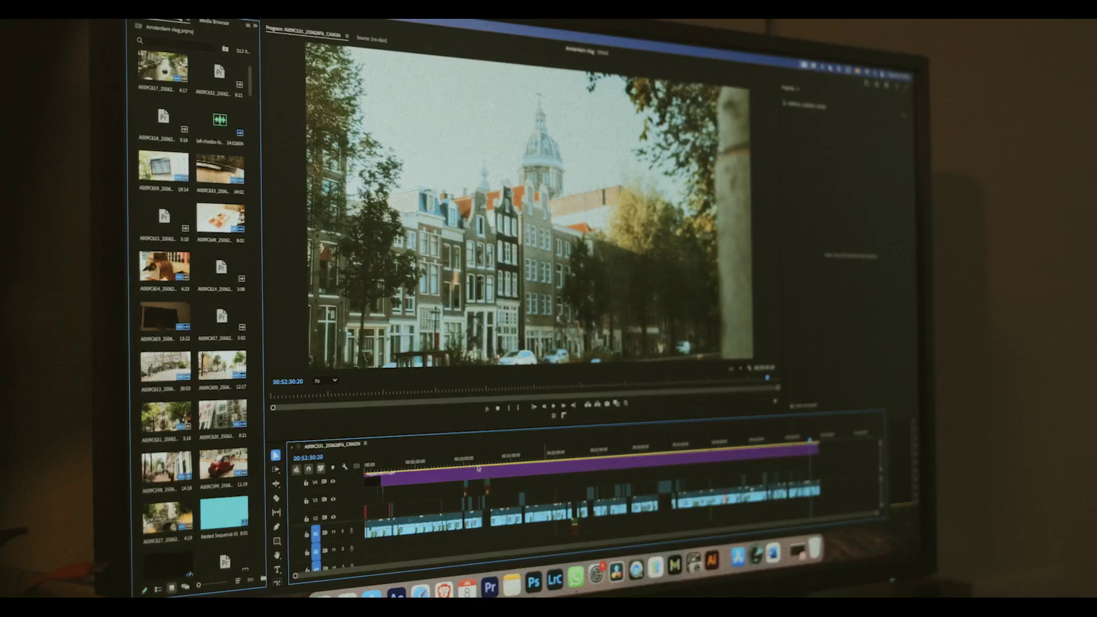
Preview the vlog at 7:54, 5:48, 17:41 and 26:03 (talking, street, bicycle, stroopwafel shots).
left_click(444, 461)
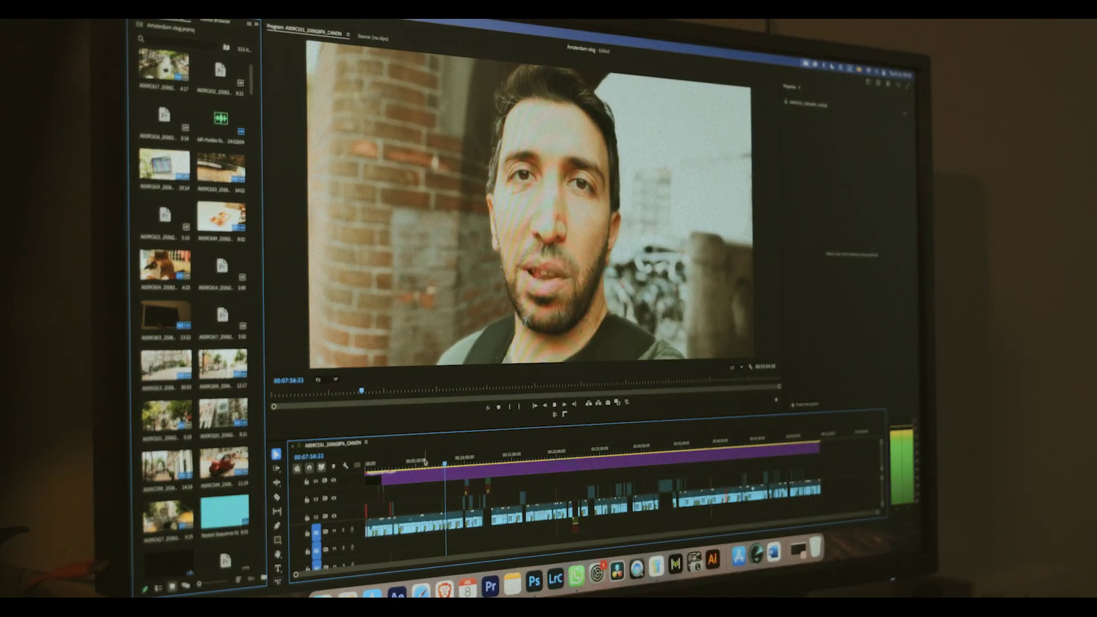
left_click(424, 462)
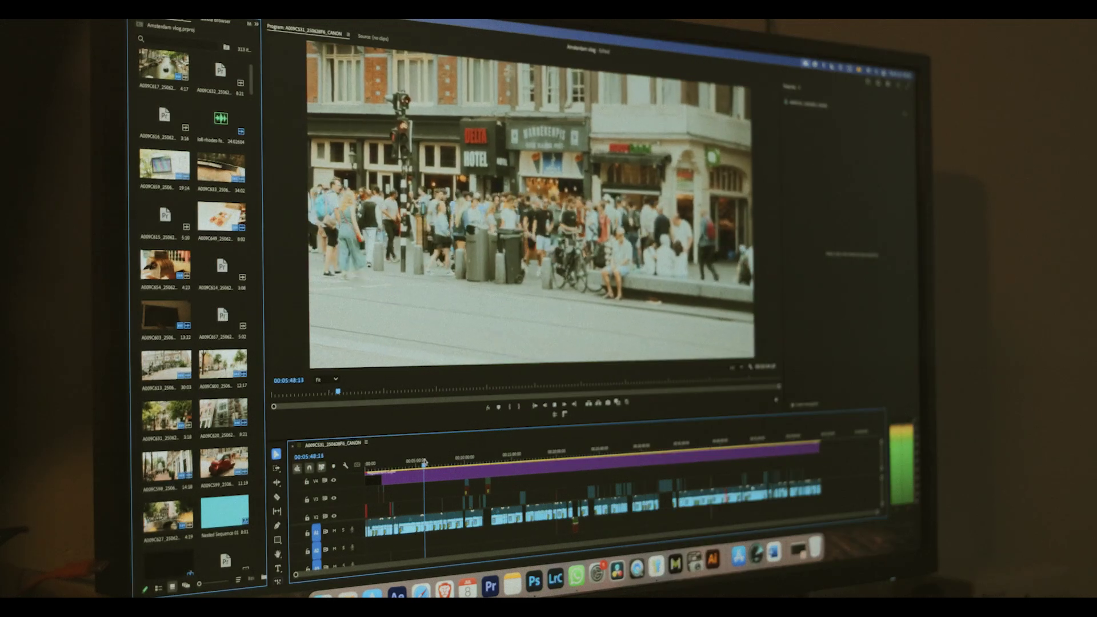
left_click(535, 456)
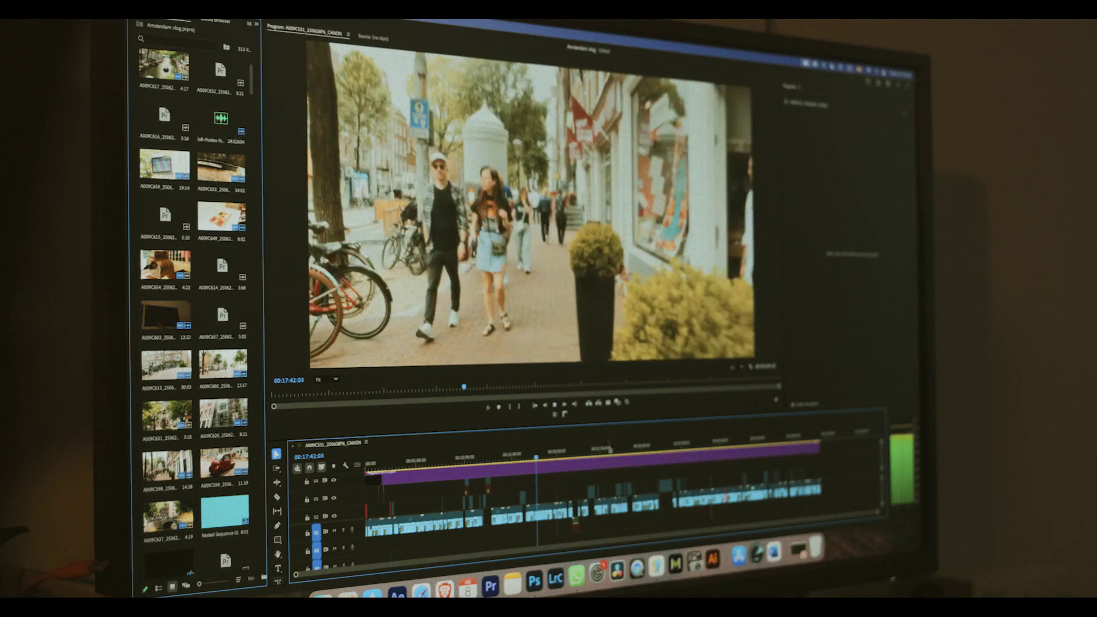
left_click(609, 449)
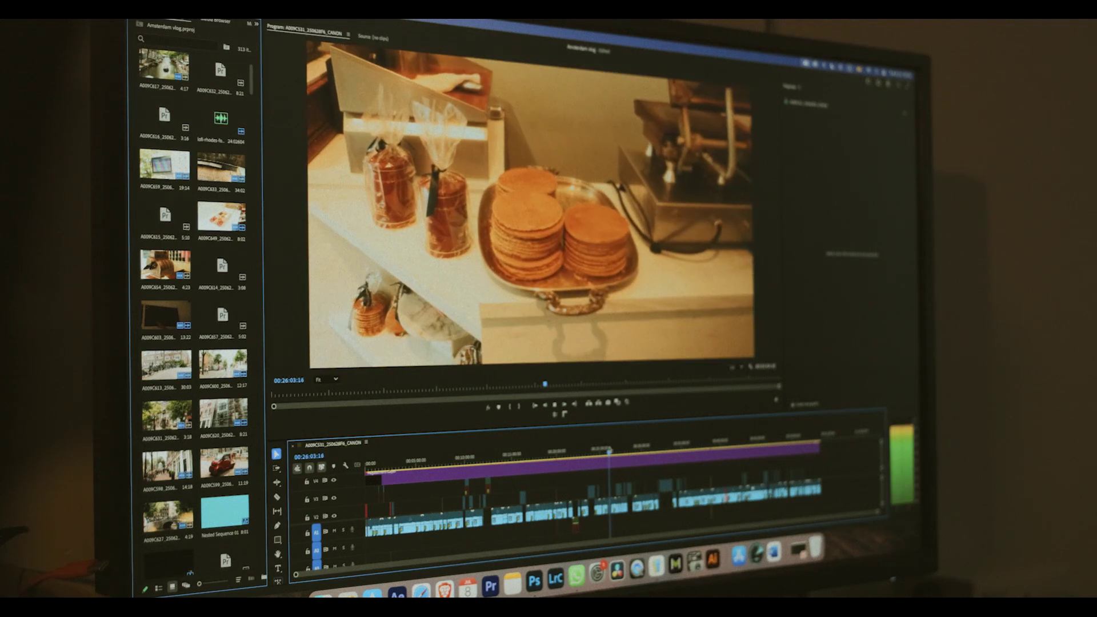